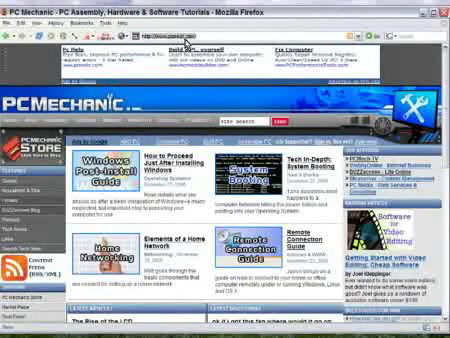
pyautogui.hotkey('ctrl', 'l')
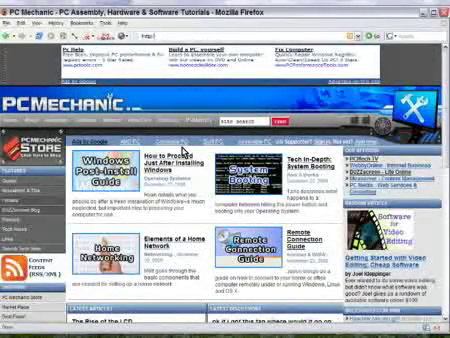
pyautogui.write('www.meebo.com')
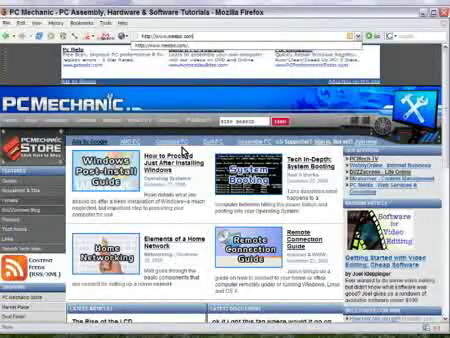
pyautogui.press('Return')
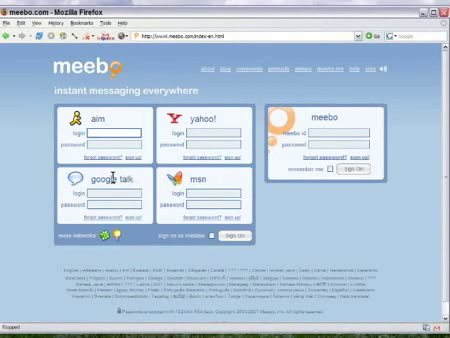
# Step: Show the extra network boxes and enter the AIM and Yahoo logins and passwords
pyautogui.click(118, 237)
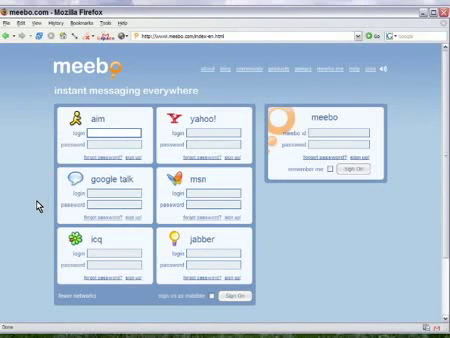
pyautogui.write('Marching')
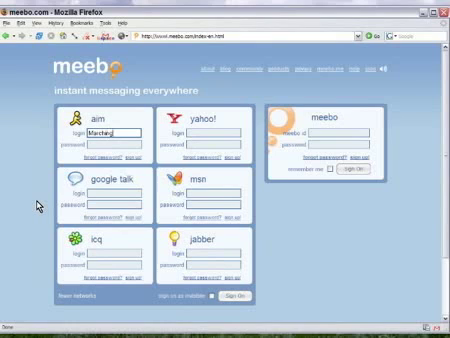
pyautogui.write('Dave')
pyautogui.press('Tab')
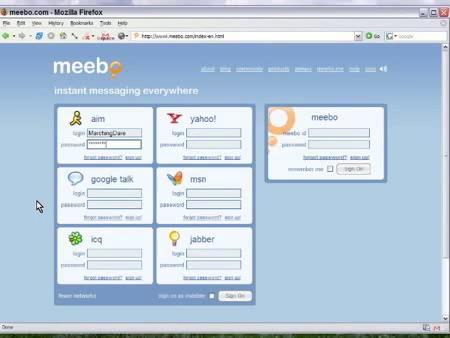
pyautogui.write('********')
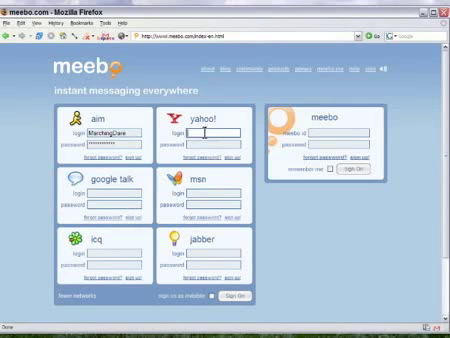
pyautogui.click(204, 132)
pyautogui.press('Tab')
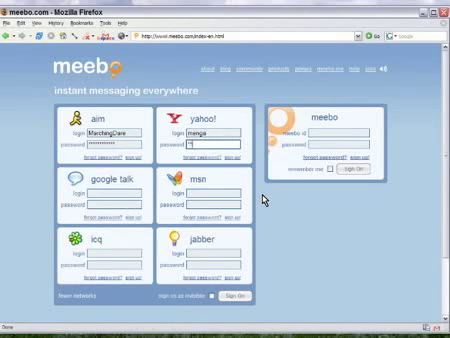
# Step: Enter the Google Talk, MSN and ICQ logins and passwords
pyautogui.click(115, 192)
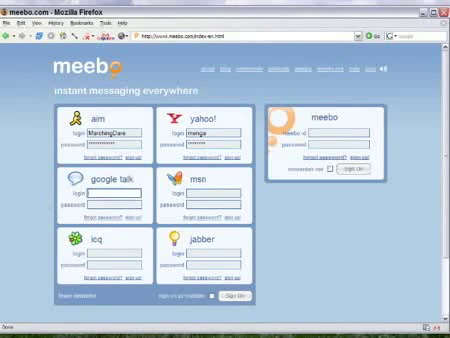
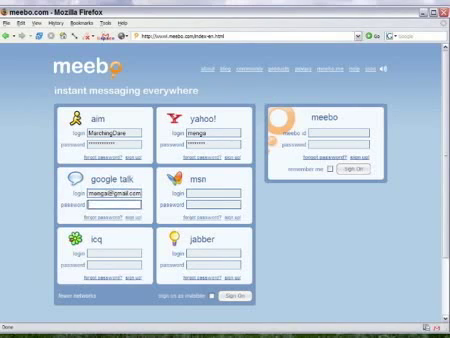
pyautogui.click(212, 192)
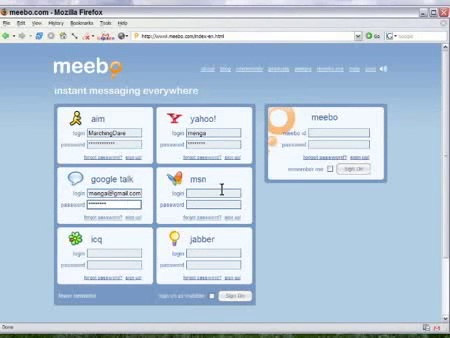
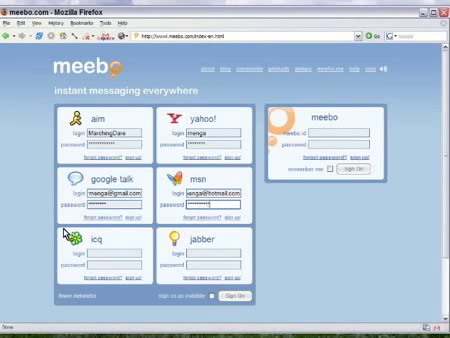
pyautogui.click(103, 253)
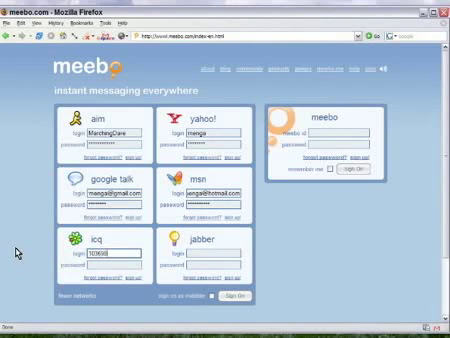
pyautogui.press('Tab')
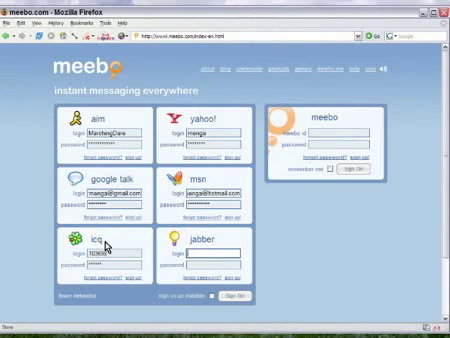
# Step: Sign on to all the entered accounts and close the Meebo Blog popup
pyautogui.click(233, 298)
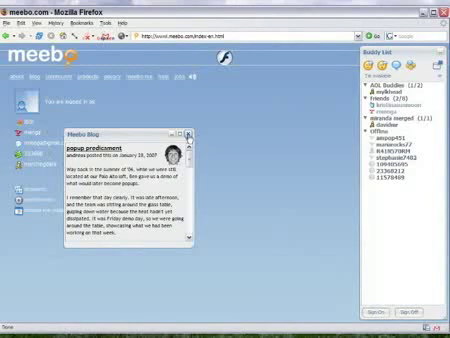
pyautogui.click(188, 133)
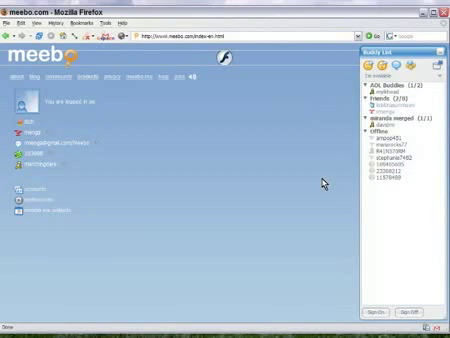
# Step: Activate the Flash placeholder at the top of the page to bring up 'Join meebo?'
pyautogui.click(225, 57)
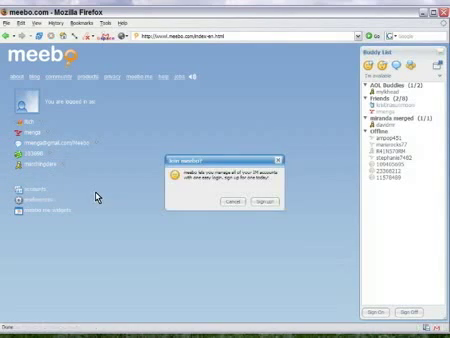
# Step: Cancel 'Join meebo?', sign off all accounts with confirmation, and dismiss Goodbye
pyautogui.click(227, 200)
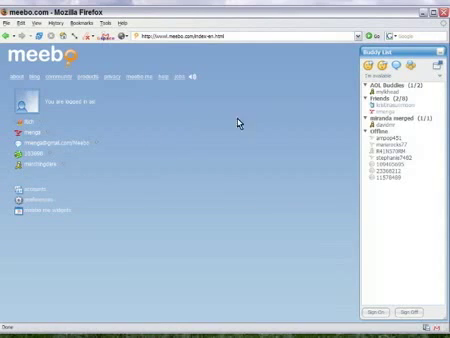
pyautogui.click(408, 312)
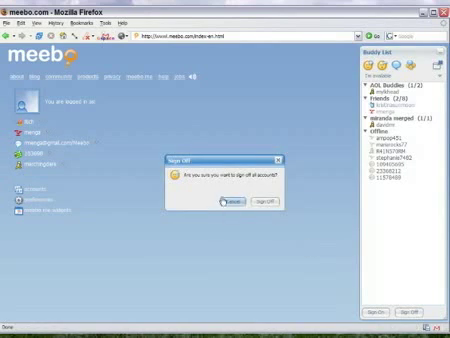
pyautogui.click(262, 202)
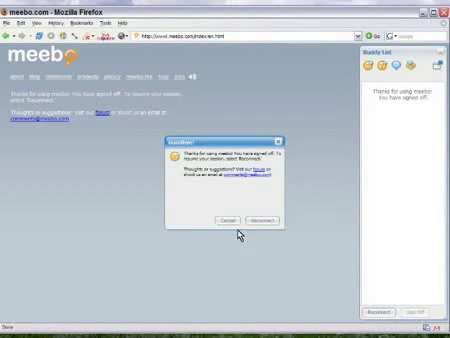
pyautogui.click(228, 221)
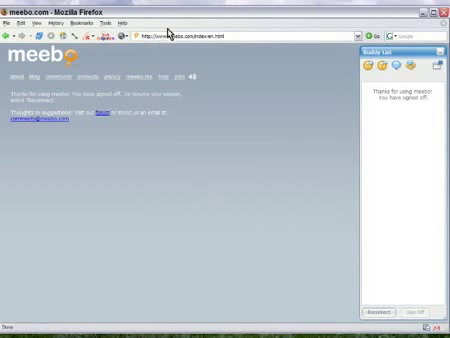
# Step: Reload the meebo home page, sign in with the menga meebo id, and close the blog popup
pyautogui.moveTo(197, 36); pyautogui.dragTo(255, 36)
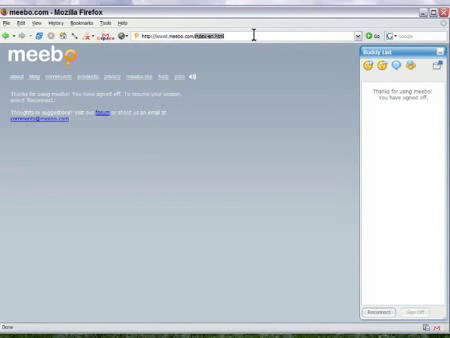
pyautogui.press('BackSpace')
pyautogui.press('Return')
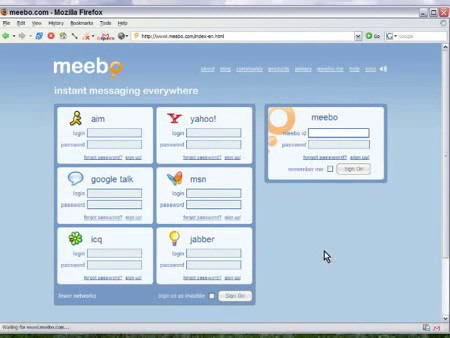
pyautogui.write('nga')
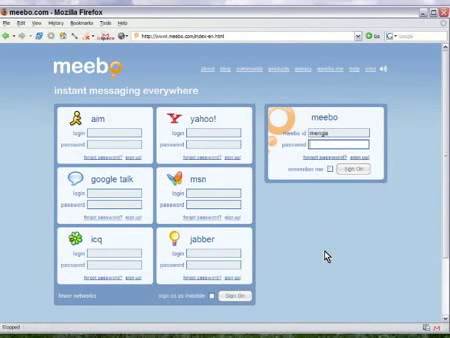
pyautogui.write('******')
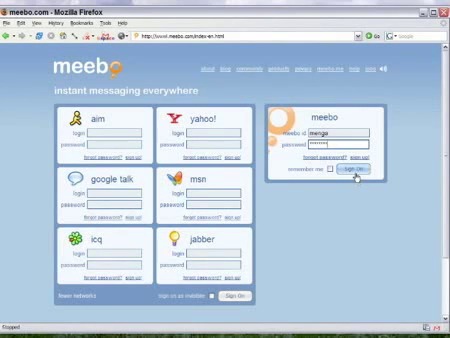
pyautogui.click(357, 171)
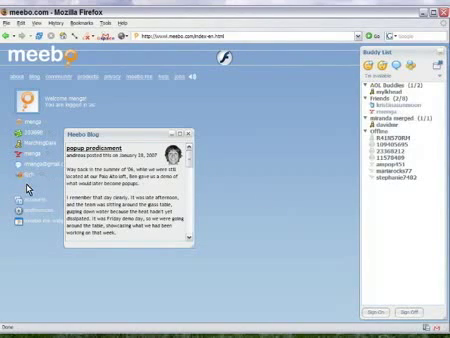
pyautogui.click(188, 133)
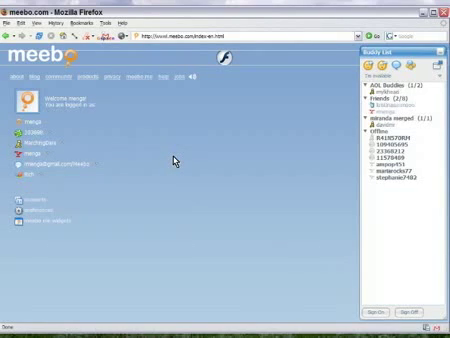
# Step: Enter menga.net in the address bar but stay on the meebo page when prompted
pyautogui.click(184, 36)
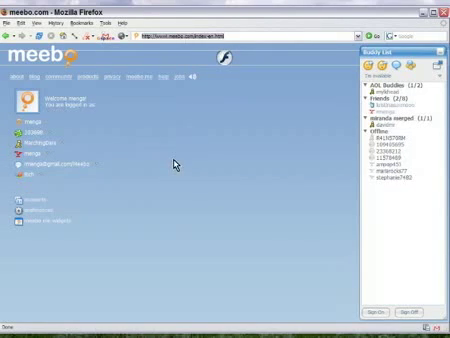
pyautogui.write('http://ww')
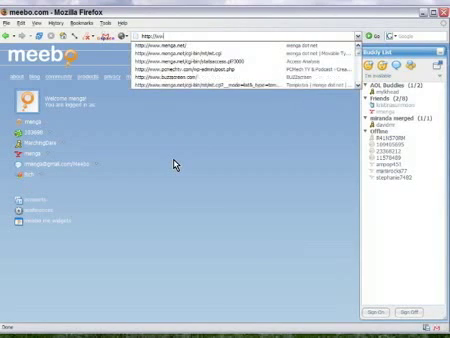
pyautogui.write('w.menga.net')
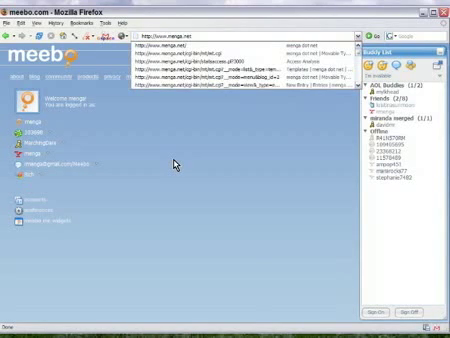
pyautogui.press('Return')
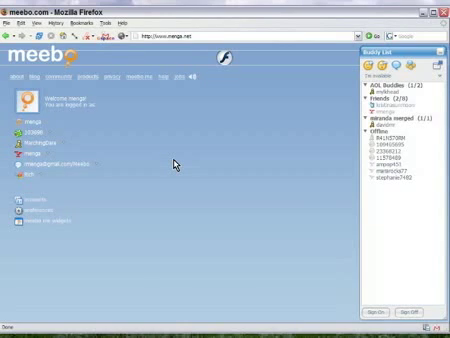
pyautogui.press('F5')
pyautogui.click(207, 192)
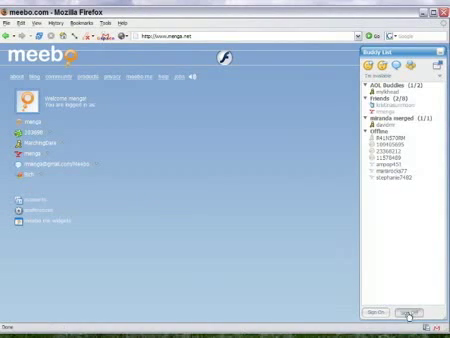
# Step: Sign off meebo with confirmation, close Goodbye, and load menga.net
pyautogui.click(408, 314)
pyautogui.click(264, 201)
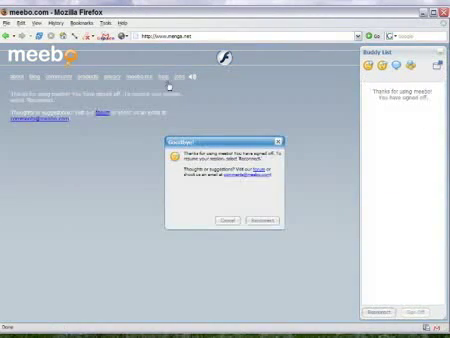
pyautogui.click(229, 220)
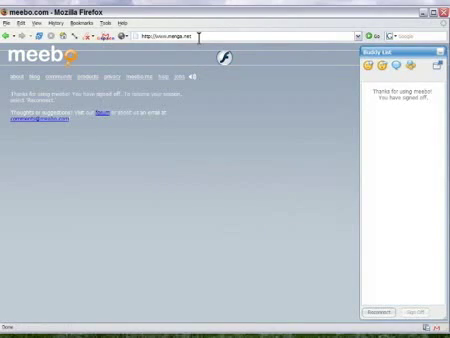
pyautogui.click(199, 37)
pyautogui.press('Return')
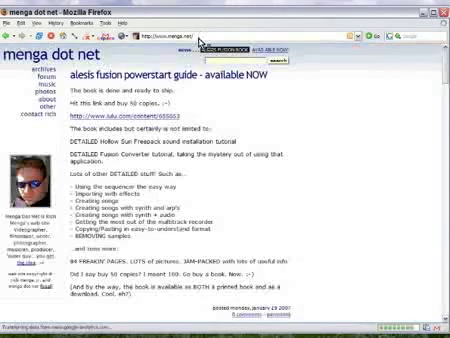
# Step: Send 'hi how are you' from the meebo widget on menga.net's Contact Info page
pyautogui.click(42, 121)
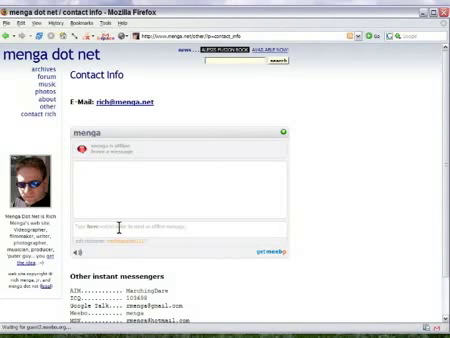
pyautogui.click(118, 228)
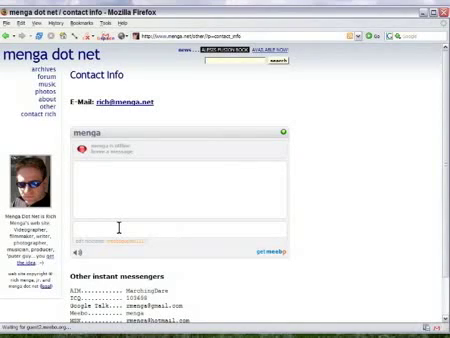
pyautogui.write('ow ar')
pyautogui.write('e you')
pyautogui.press('Return')
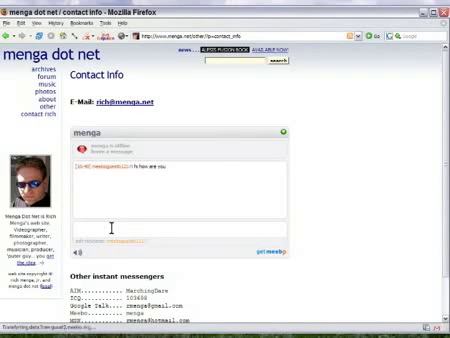
pyautogui.click(176, 37)
pyautogui.write('http://')
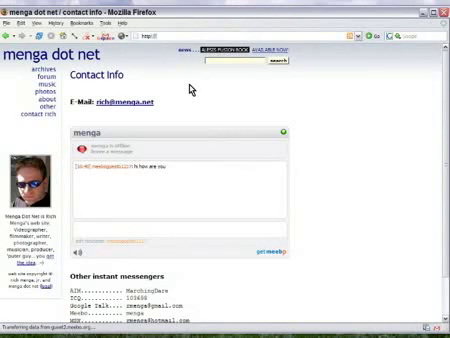
pyautogui.write('www.meebo.')
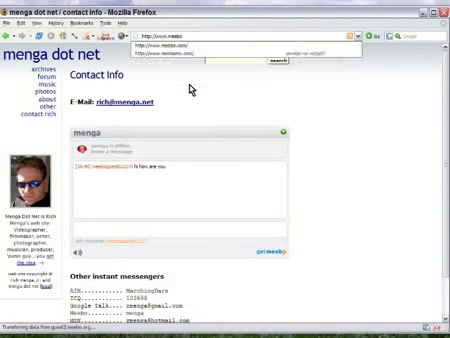
pyautogui.write('com')
pyautogui.press('Return')
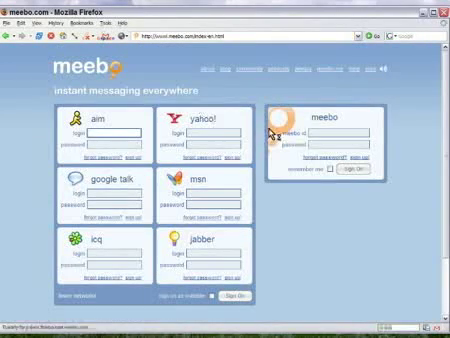
pyautogui.write('mengal')
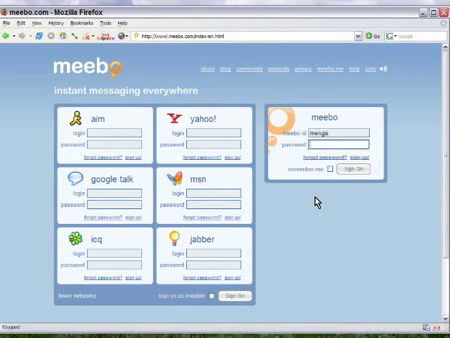
pyautogui.press('Tab')
pyautogui.write('*****')
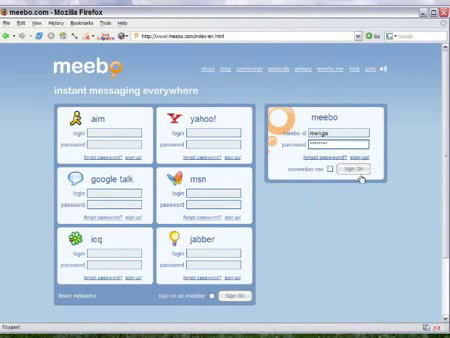
pyautogui.click(355, 169)
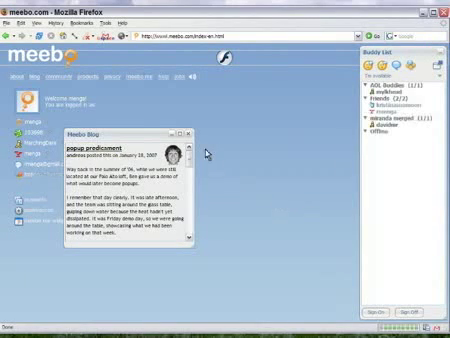
# Step: Close the blog popup, move the guest chat window right, and browse the emoticon palette
pyautogui.click(188, 133)
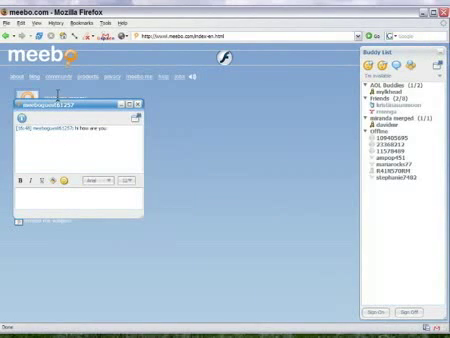
pyautogui.moveTo(58, 104); pyautogui.dragTo(144, 109)
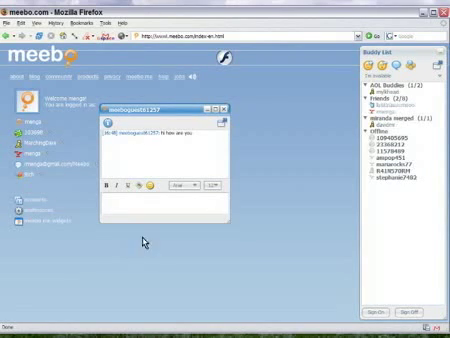
pyautogui.click(150, 186)
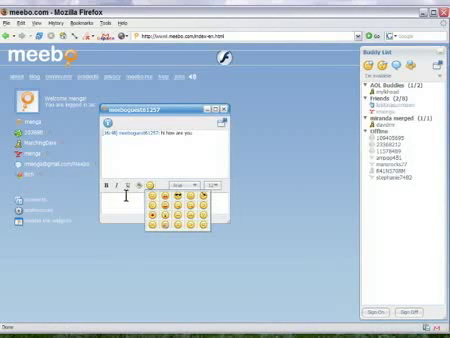
pyautogui.click(126, 196)
pyautogui.click(140, 186)
pyautogui.click(112, 197)
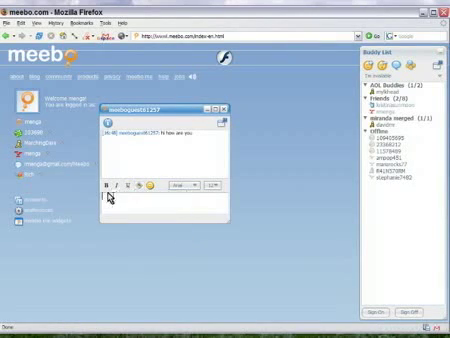